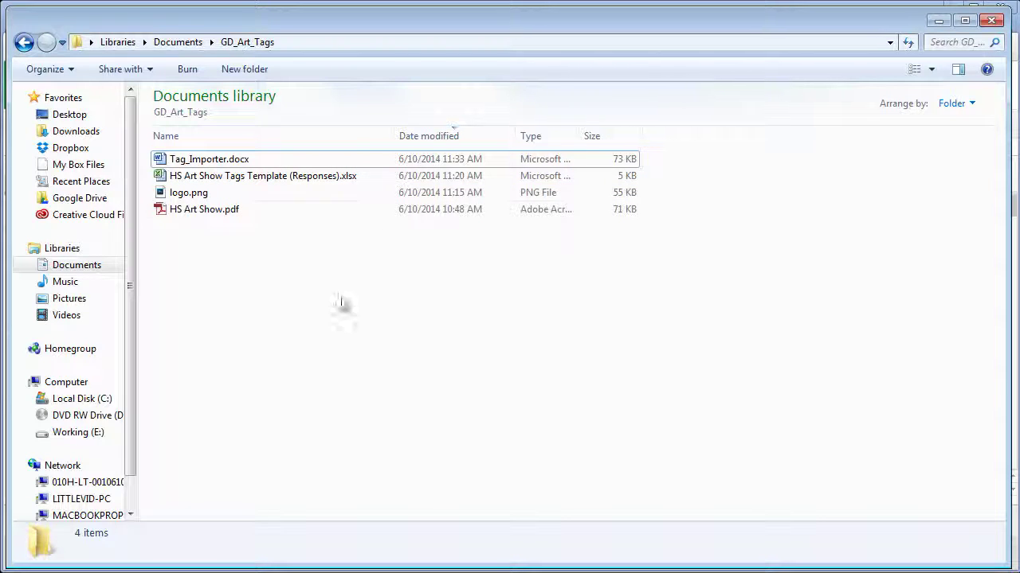
Select the Tag_Importer.docx template in the GD_Art_Tags folder
{"action": "left_click", "coordinate": [242, 160]}
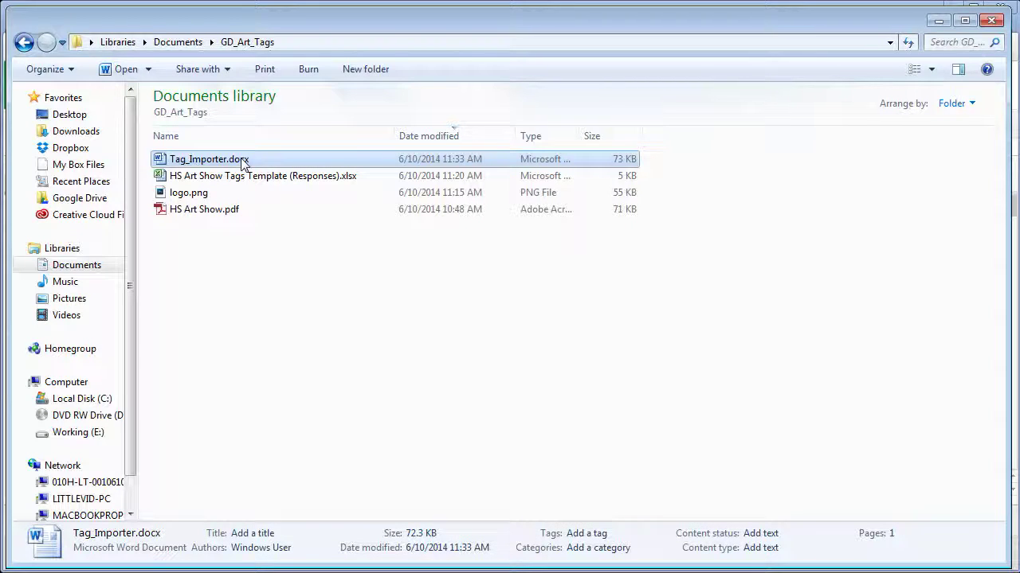
Paste a duplicate of Tag_Importer.docx and rename the copy 2014_Tag_Import.docx
{"action": "left_click", "coordinate": [295, 323]}
{"action": "key", "text": "ctrl+v"}
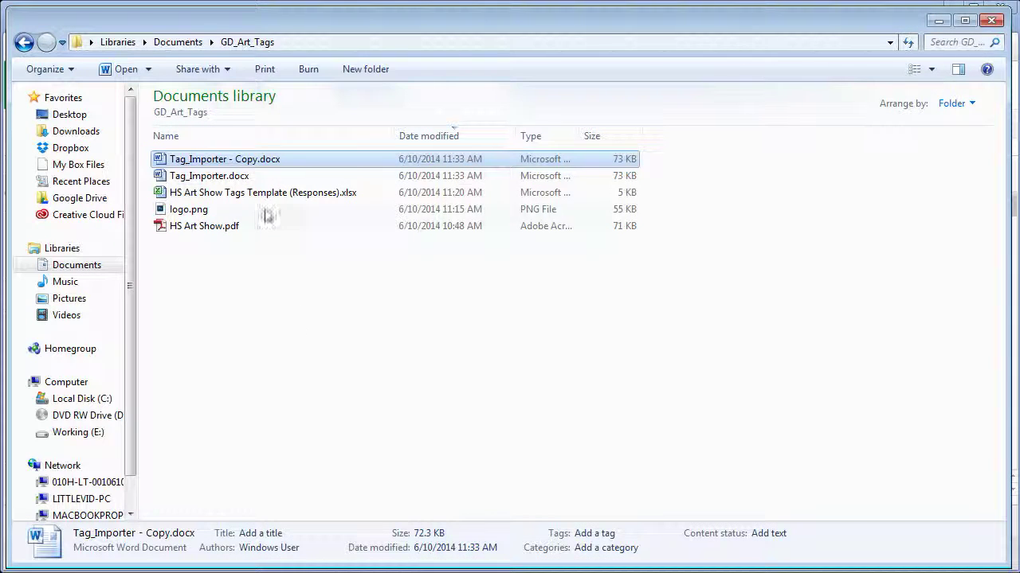
{"action": "right_click", "coordinate": [248, 164]}
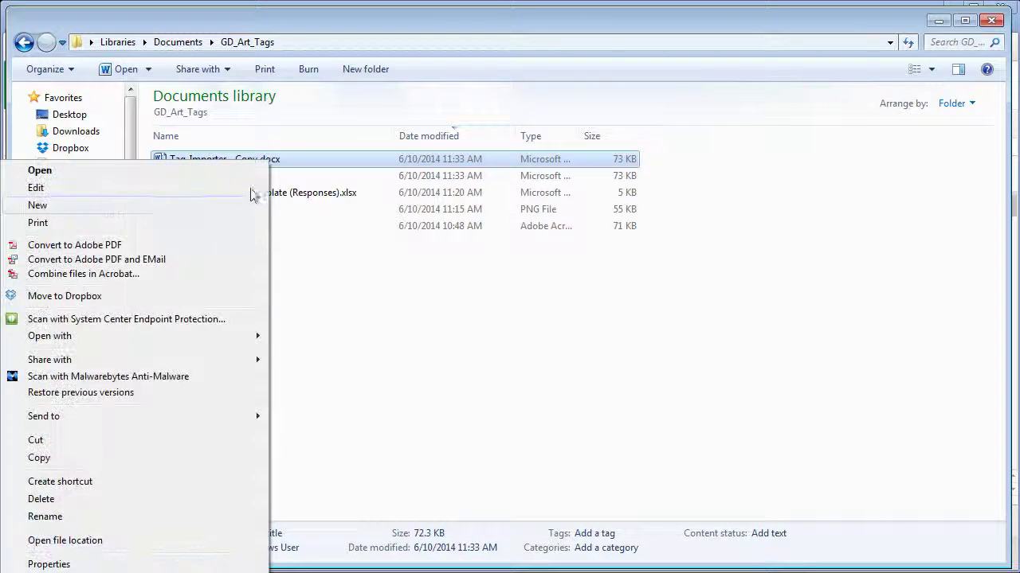
{"action": "left_click", "coordinate": [170, 518]}
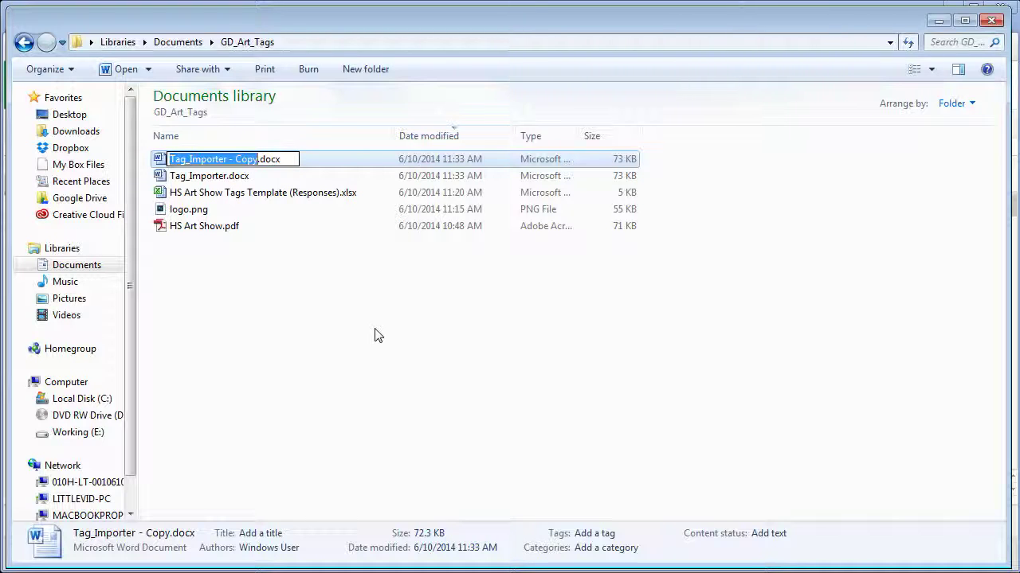
{"action": "type", "text": "2014_T"}
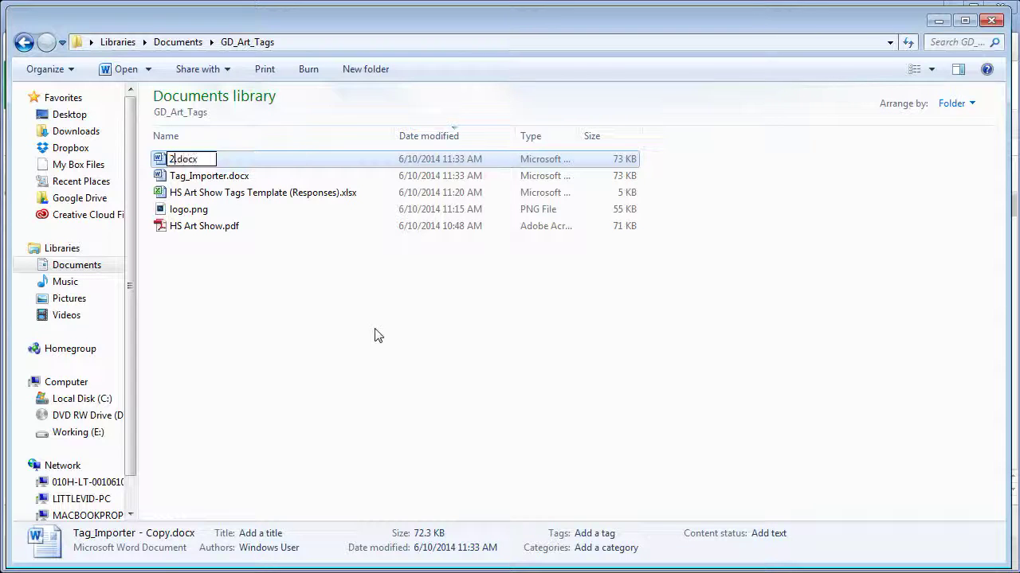
{"action": "type", "text": "ag_Import"}
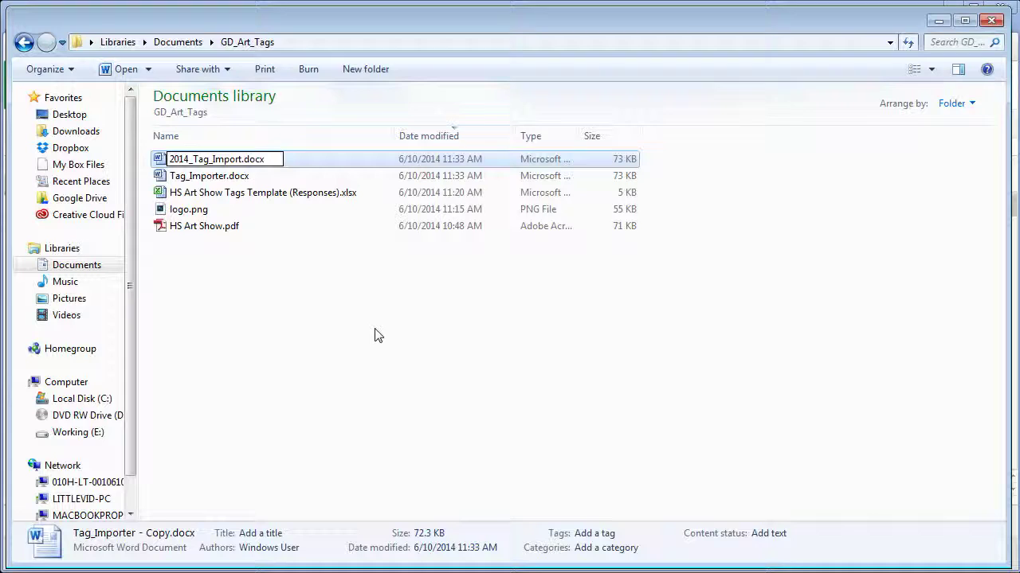
{"action": "left_click", "coordinate": [378, 335]}
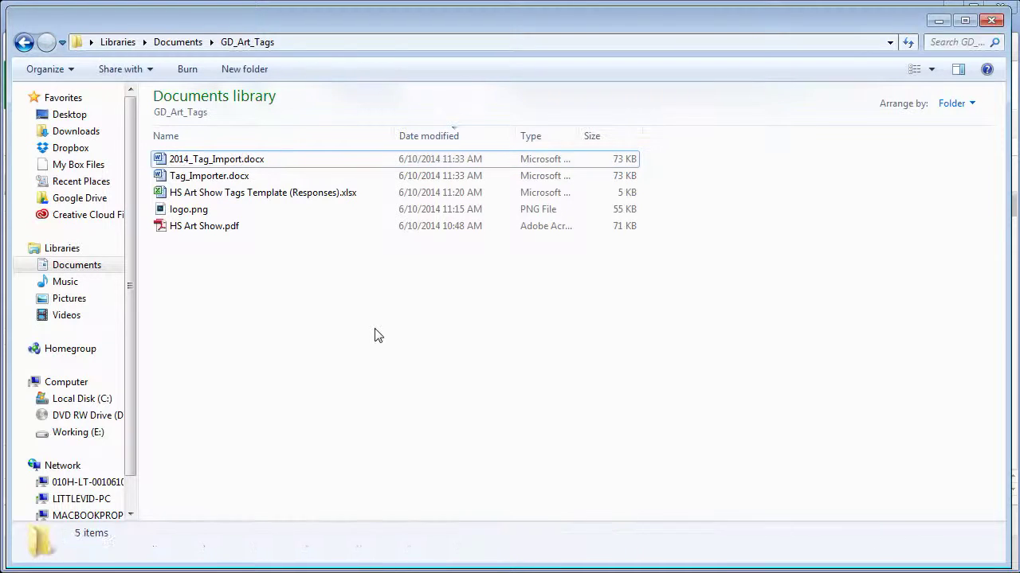
Open 2014_Tag_Import.docx in Word and accept the SQL prompt to load the spreadsheet data
{"action": "double_click", "coordinate": [239, 160]}
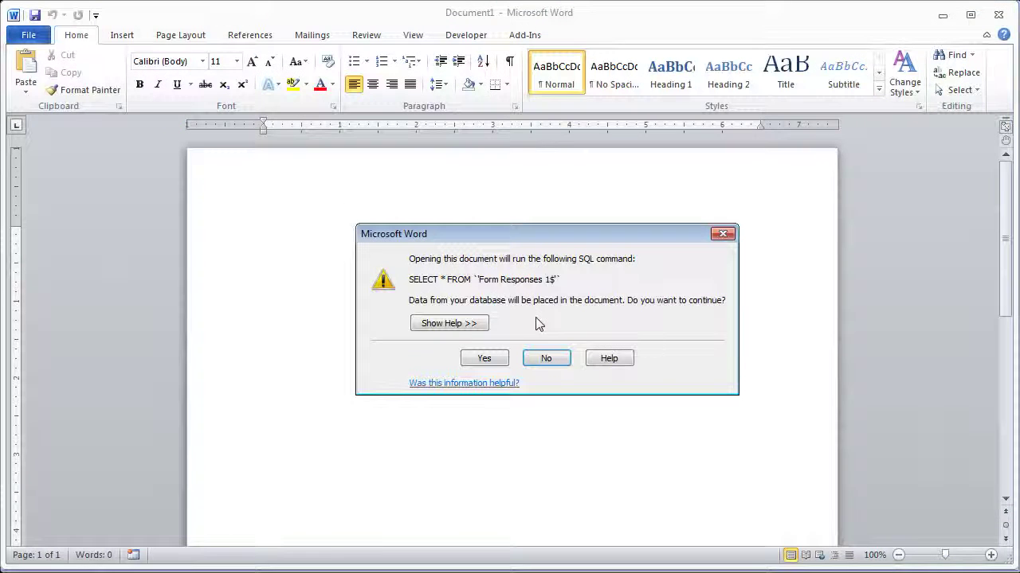
{"action": "left_click_drag", "start_coordinate": [531, 233], "coordinate": [467, 201]}
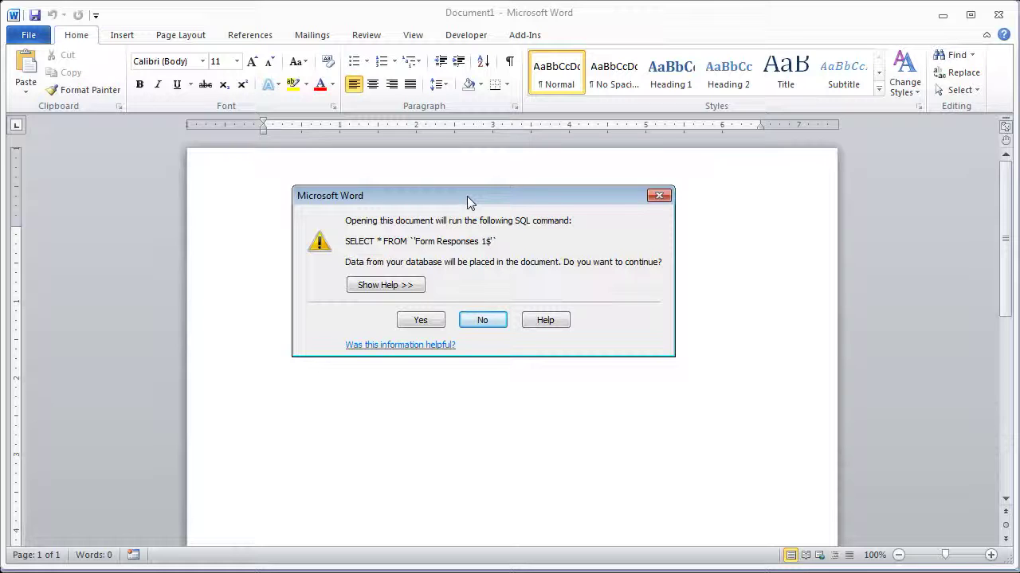
{"action": "left_click", "coordinate": [422, 320]}
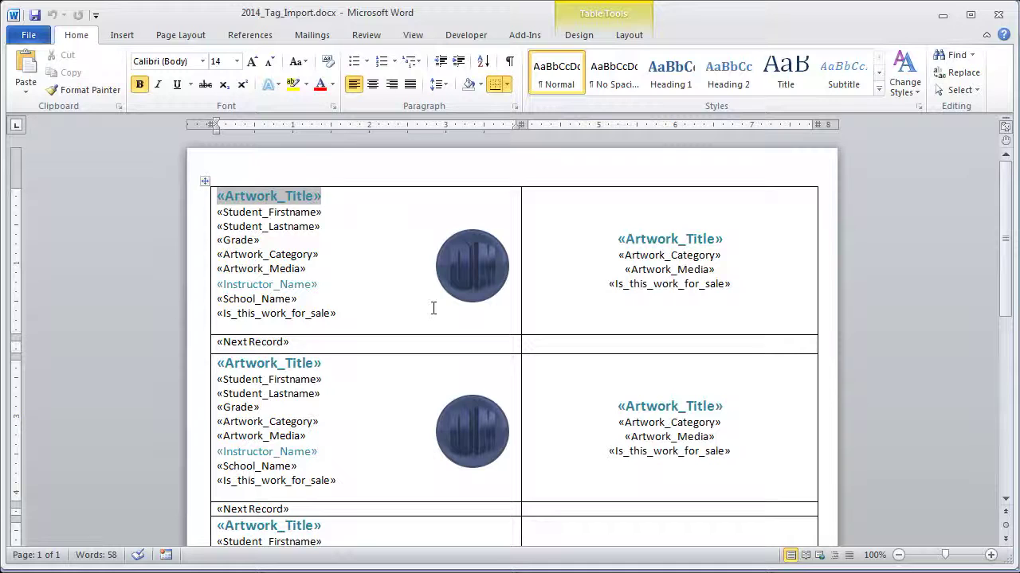
{"action": "key", "text": "alt+Tab"}
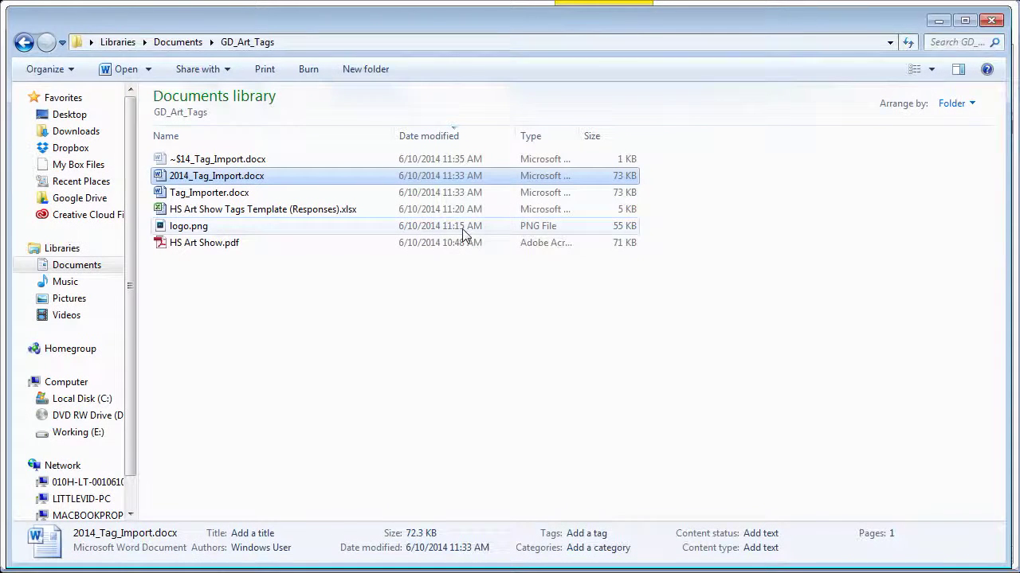
{"action": "left_click", "coordinate": [215, 212]}
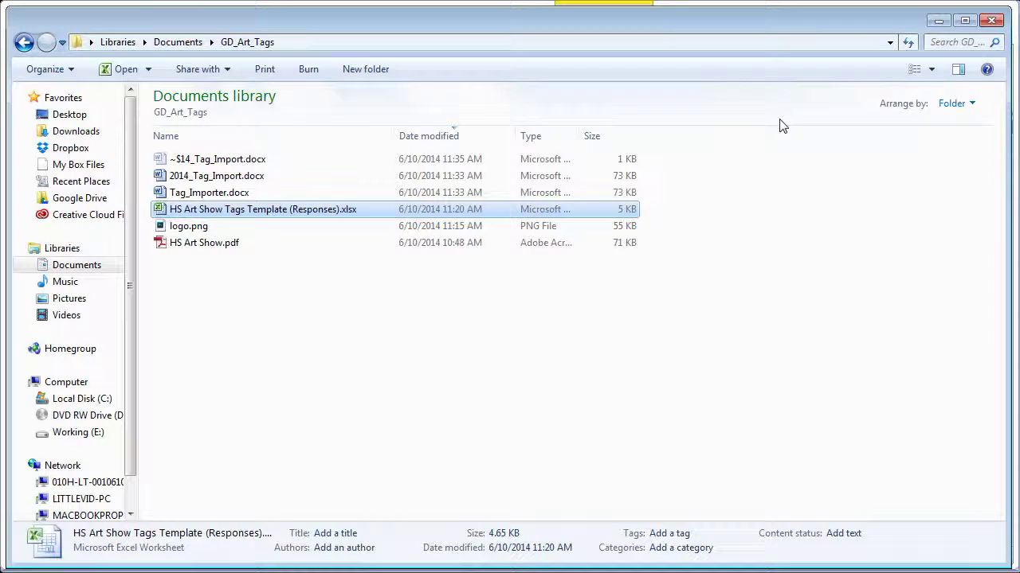
{"action": "left_click", "coordinate": [937, 20]}
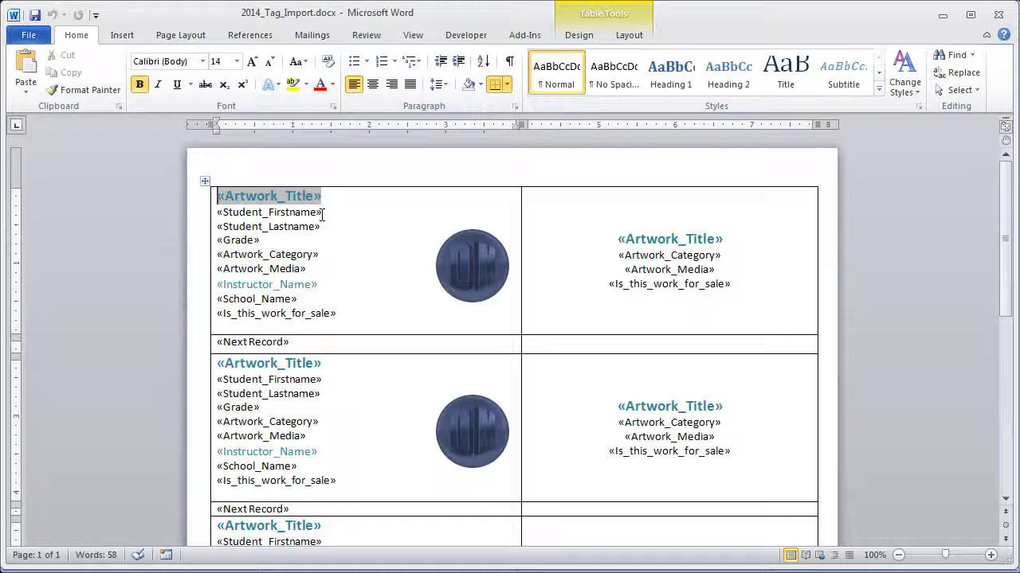
Review the Mailings tab's Insert Merge Field list without inserting any field
{"action": "left_click", "coordinate": [313, 39]}
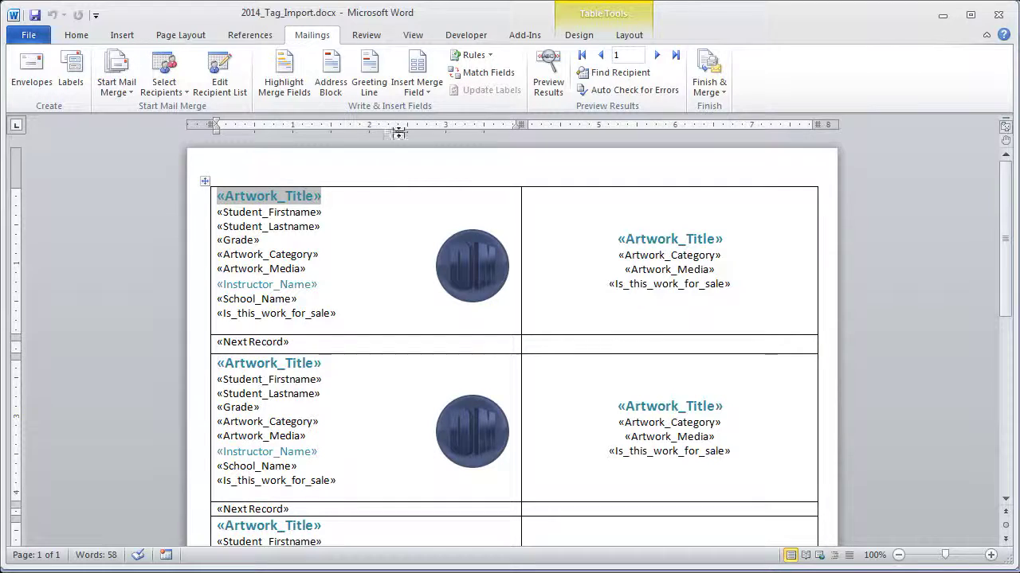
{"action": "left_click", "coordinate": [422, 94]}
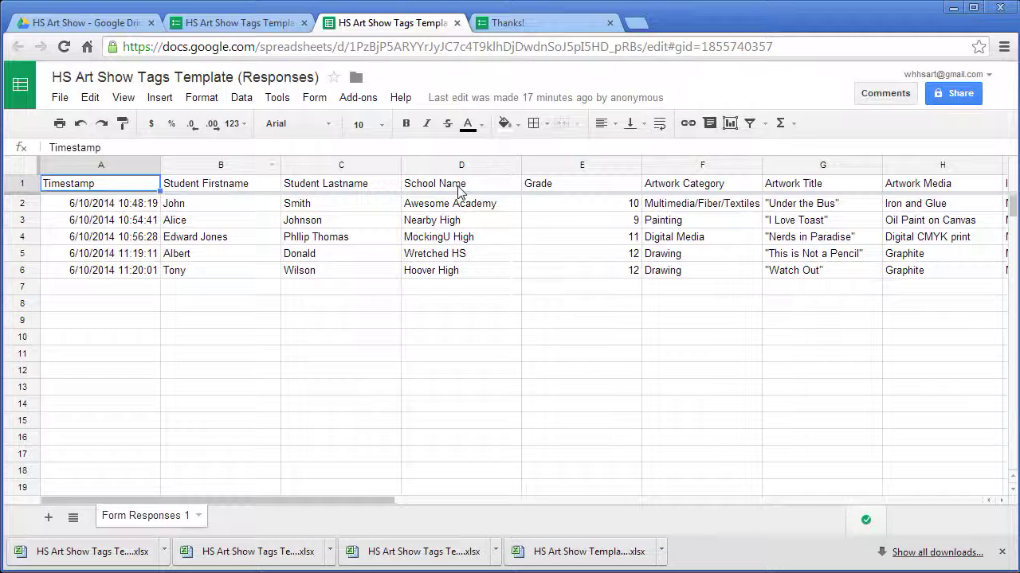
{"action": "left_click", "coordinate": [952, 8]}
{"action": "left_click", "coordinate": [429, 90]}
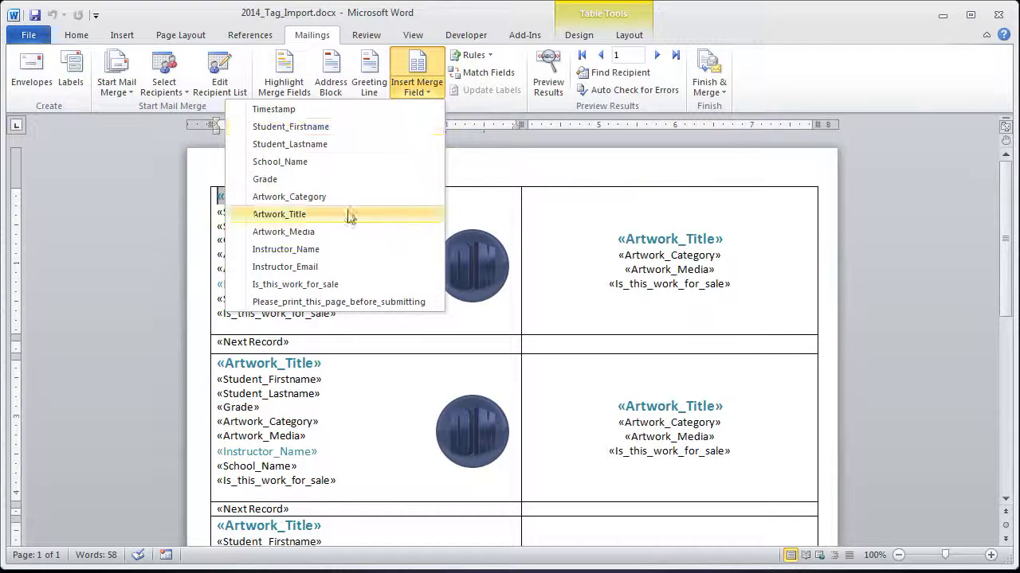
{"action": "left_click", "coordinate": [621, 158]}
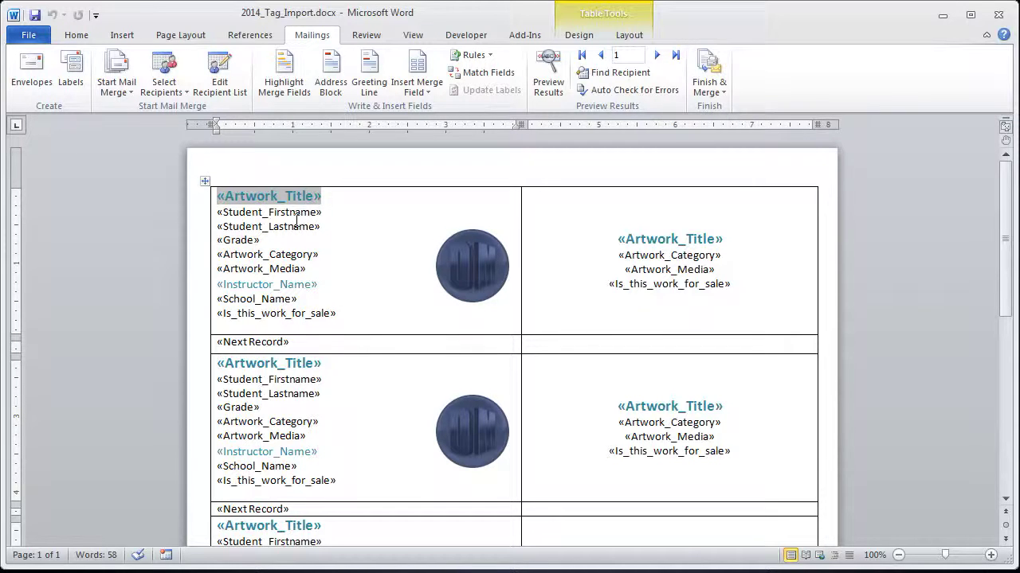
Return to the Home tab, select the first «Next Record» field and compare with the responses spreadsheet
{"action": "left_click", "coordinate": [77, 36]}
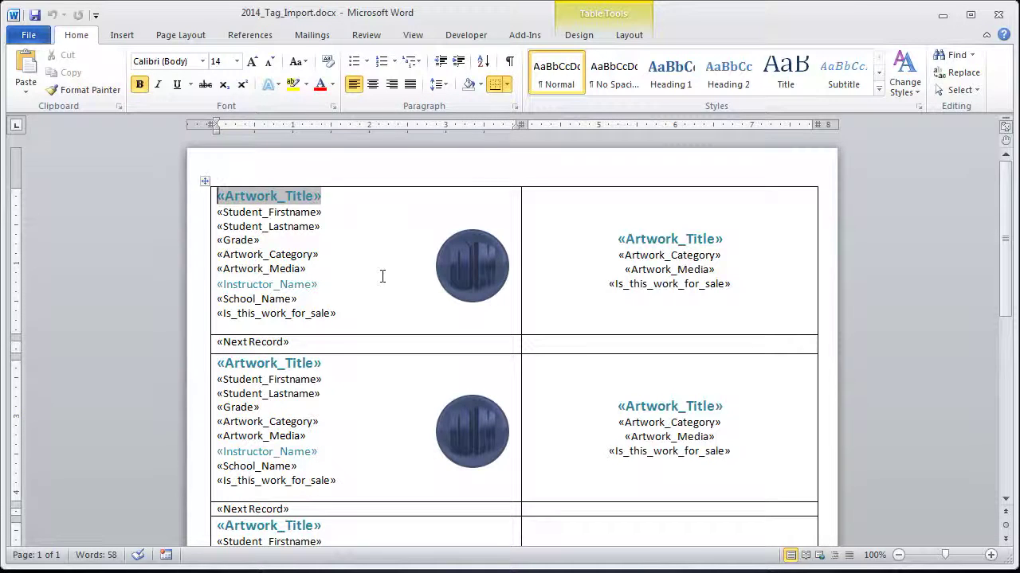
{"action": "scroll", "coordinate": [382, 276], "scroll_direction": "down", "scroll_amount": 1}
{"action": "left_click_drag", "start_coordinate": [306, 300], "coordinate": [215, 301]}
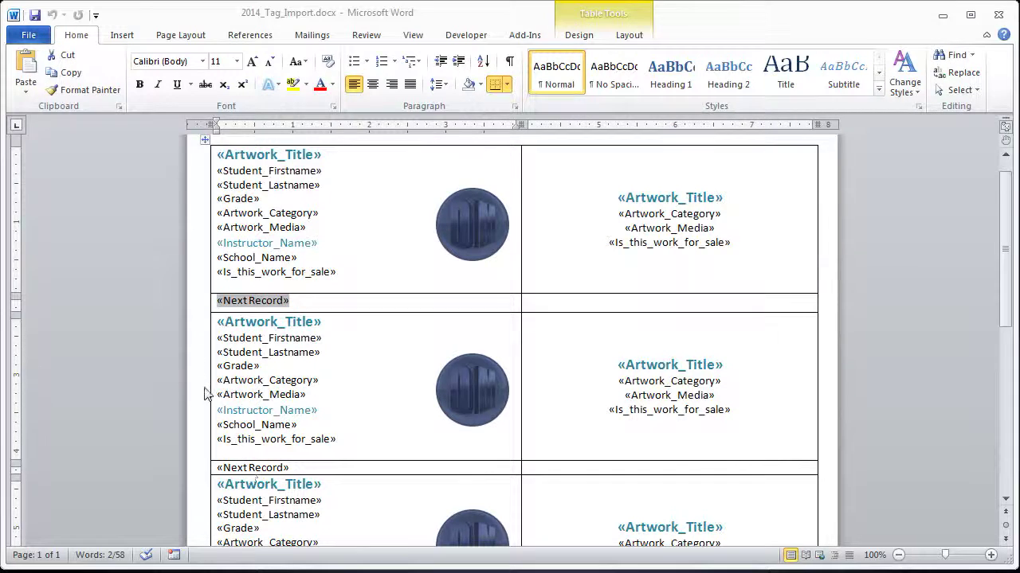
{"action": "key", "text": "alt+Tab"}
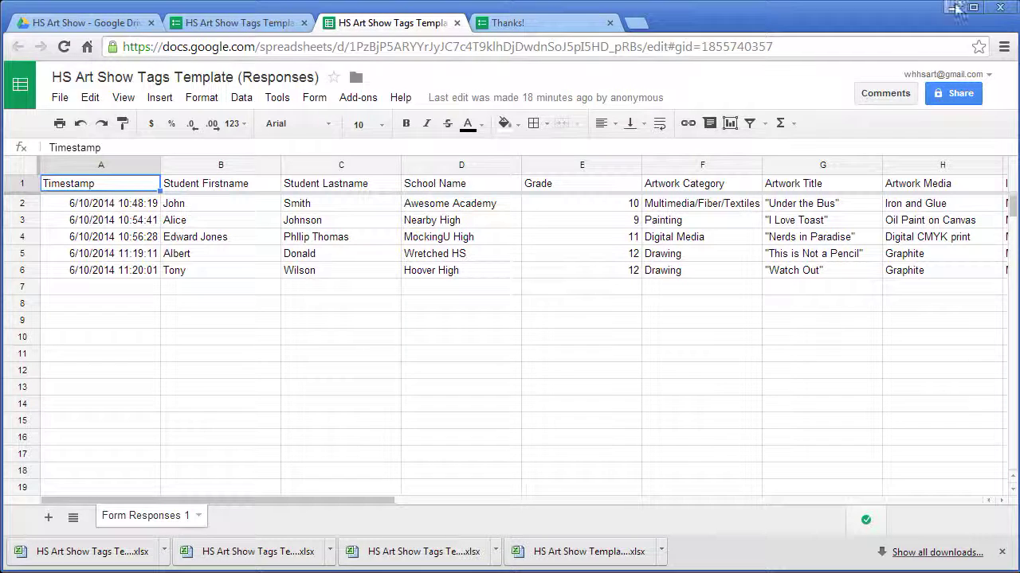
{"action": "key", "text": "alt+Tab"}
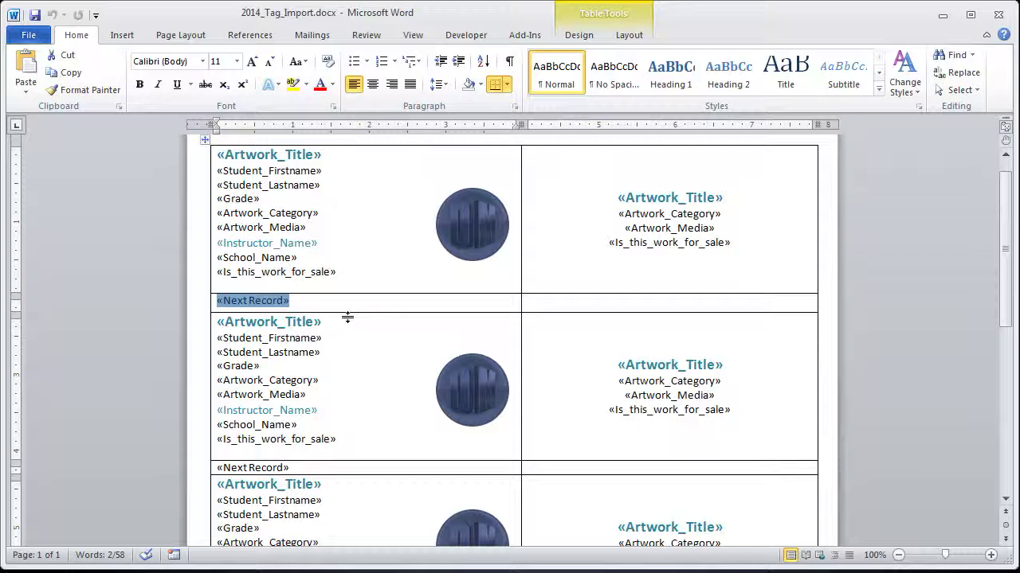
{"action": "scroll", "coordinate": [381, 500], "scroll_direction": "down", "scroll_amount": 2}
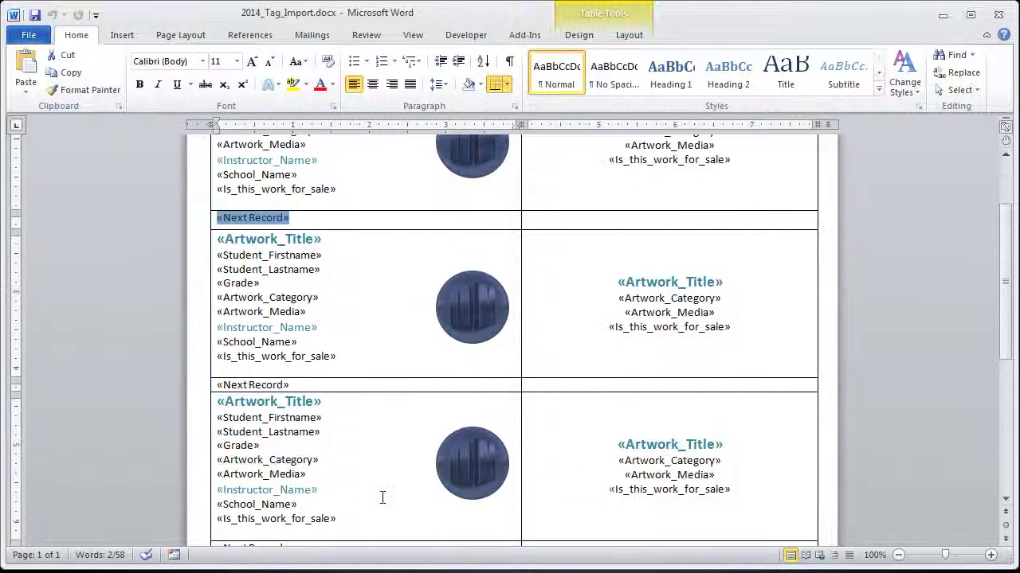
{"action": "scroll", "coordinate": [312, 433], "scroll_direction": "up", "scroll_amount": 3}
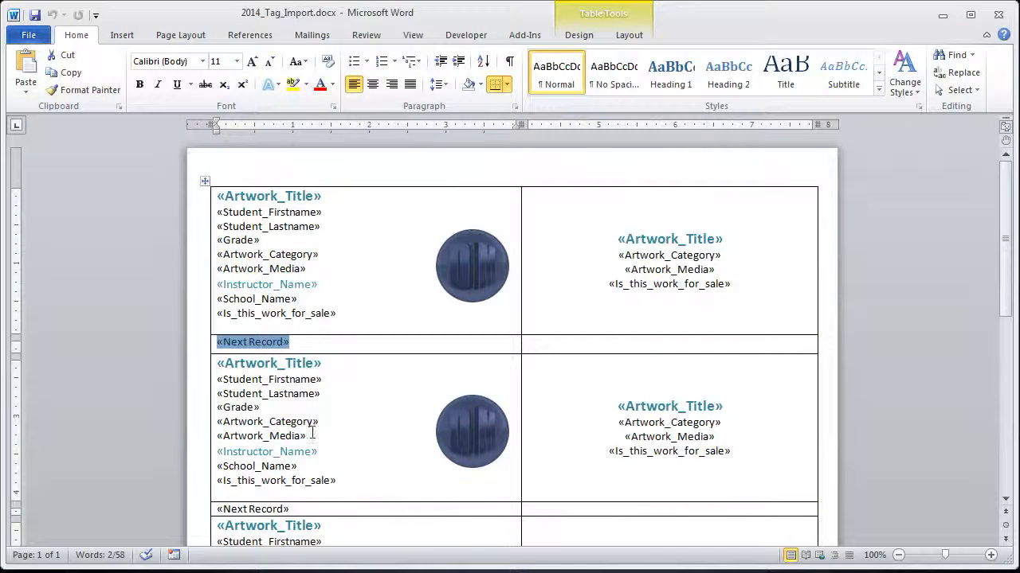
Inspect the first tag logo's Wrap Text options without changing them, then return to Mailings
{"action": "left_click", "coordinate": [476, 273]}
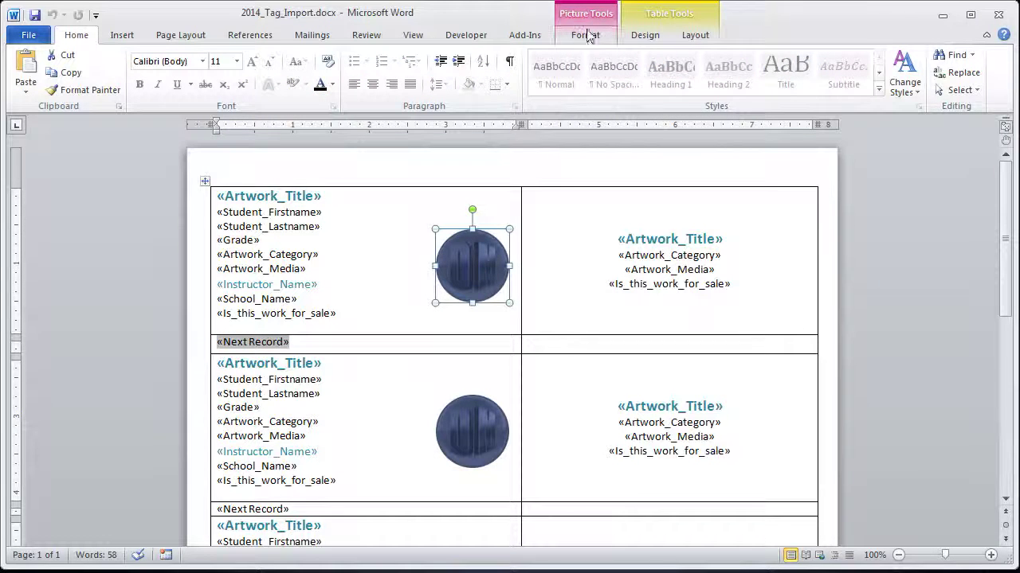
{"action": "left_click", "coordinate": [585, 37]}
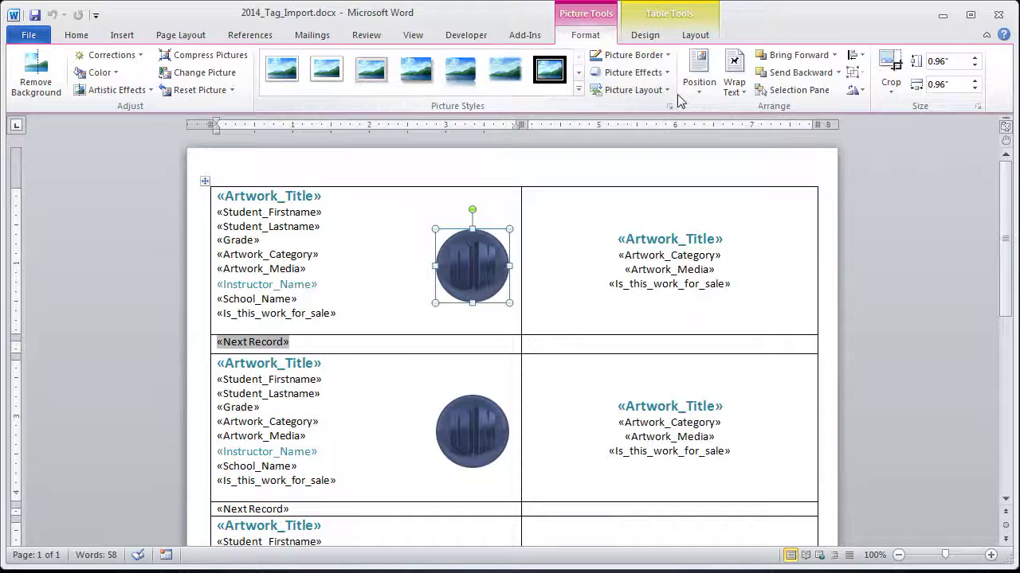
{"action": "left_click", "coordinate": [727, 90]}
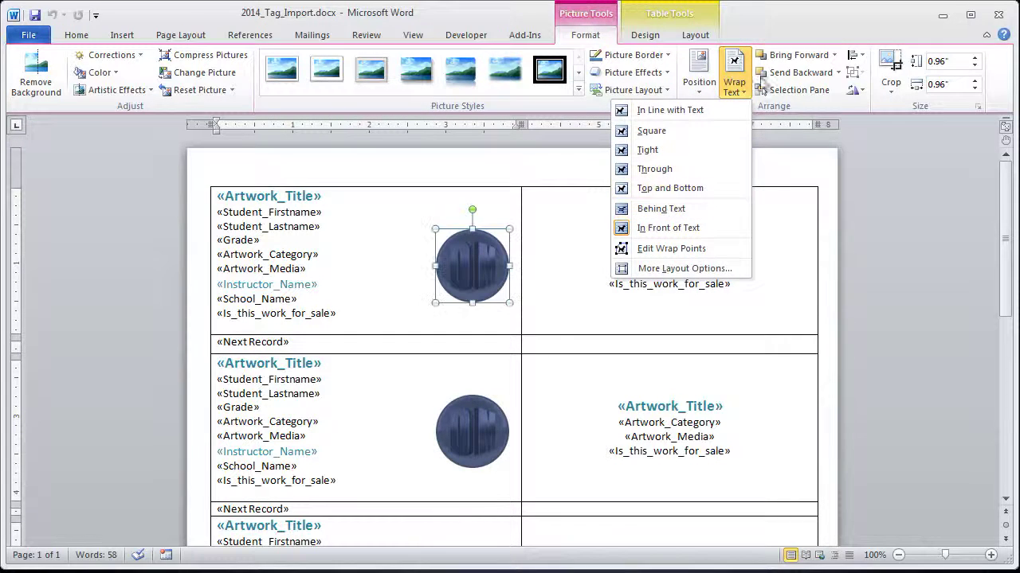
{"action": "left_click", "coordinate": [749, 24]}
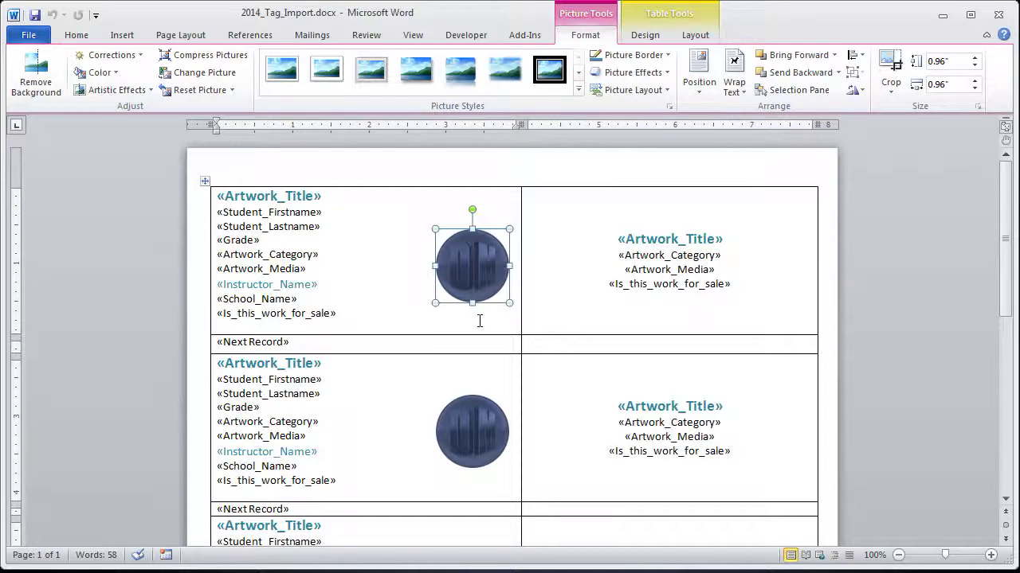
{"action": "left_click", "coordinate": [296, 40]}
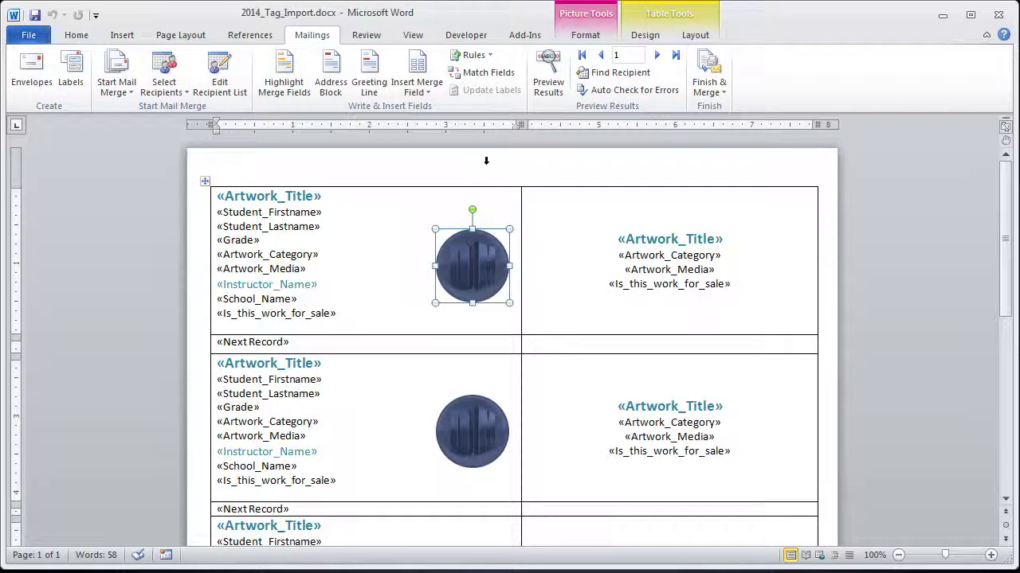
Preview the merged tags and scroll through entries from 'Under the Bus' to 'This is Not a Pencil'
{"action": "left_click", "coordinate": [547, 79]}
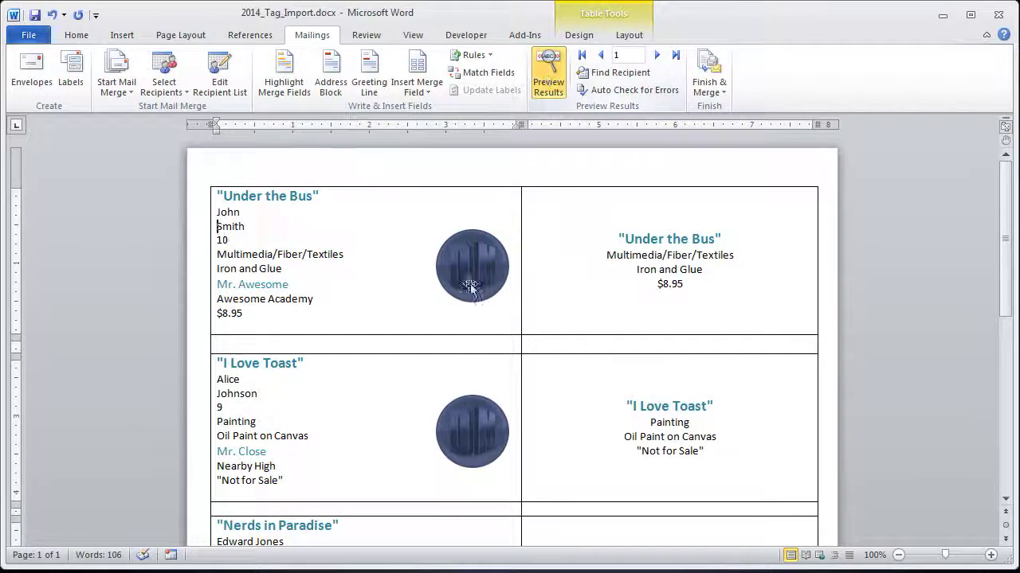
{"action": "scroll", "coordinate": [414, 313], "scroll_direction": "down", "scroll_amount": 3}
{"action": "scroll", "coordinate": [413, 313], "scroll_direction": "down", "scroll_amount": 8}
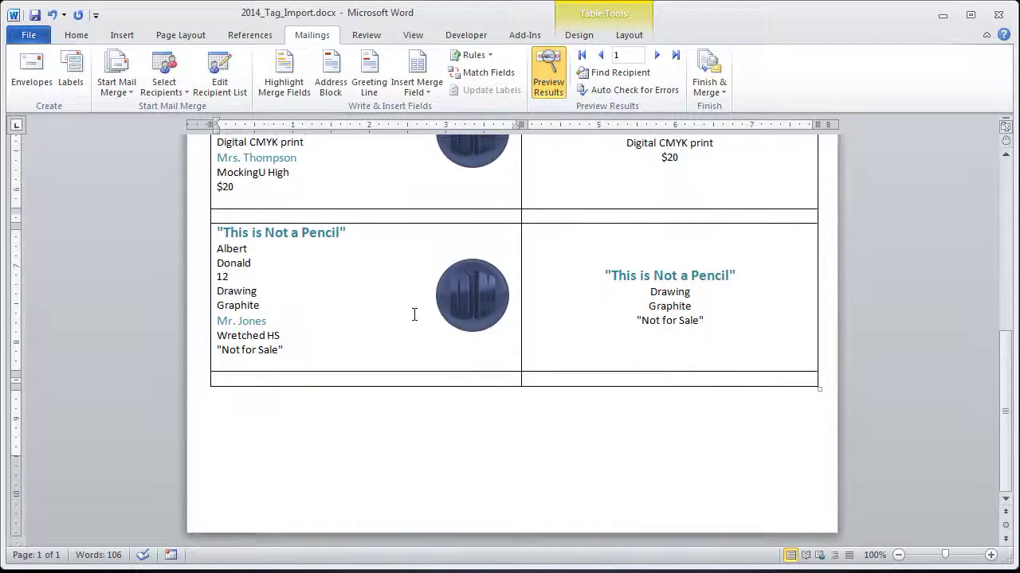
{"action": "scroll", "coordinate": [414, 315], "scroll_direction": "up", "scroll_amount": 4}
{"action": "scroll", "coordinate": [414, 314], "scroll_direction": "up", "scroll_amount": 7}
{"action": "scroll", "coordinate": [413, 314], "scroll_direction": "down", "scroll_amount": 10}
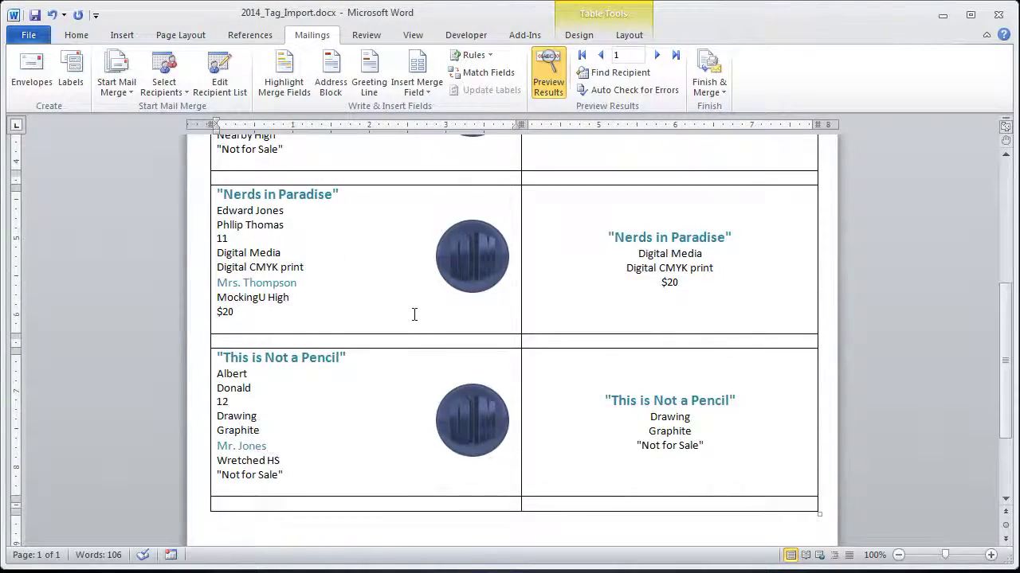
{"action": "scroll", "coordinate": [413, 313], "scroll_direction": "up", "scroll_amount": 10}
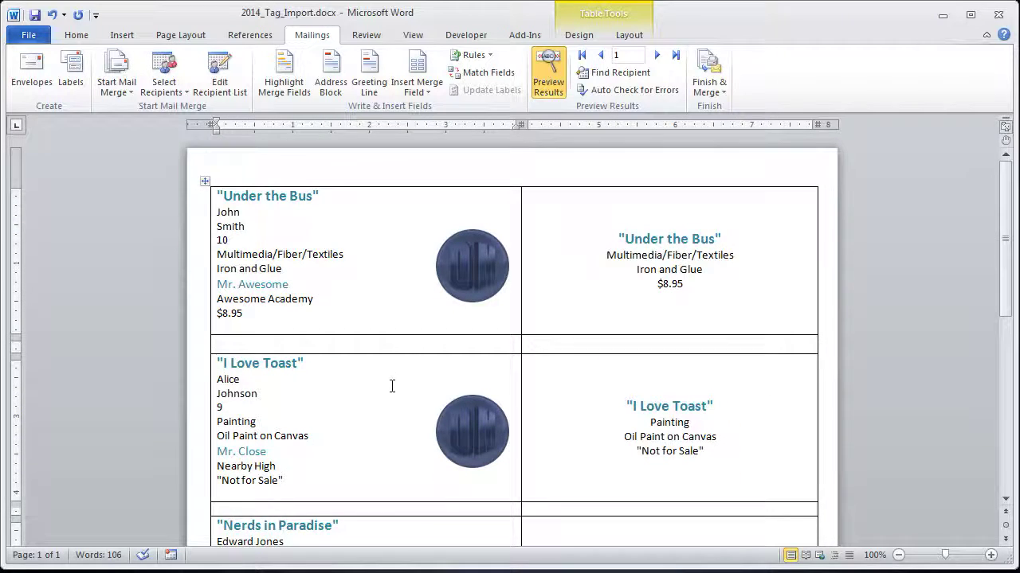
{"action": "scroll", "coordinate": [390, 408], "scroll_direction": "down", "scroll_amount": 8}
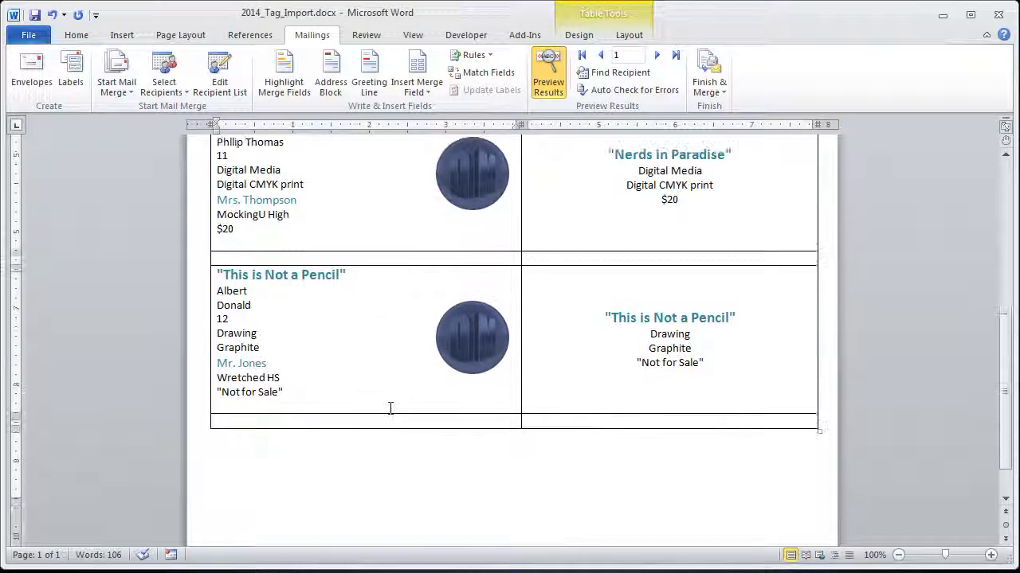
{"action": "scroll", "coordinate": [390, 408], "scroll_direction": "up", "scroll_amount": 5}
{"action": "scroll", "coordinate": [390, 408], "scroll_direction": "up", "scroll_amount": 3}
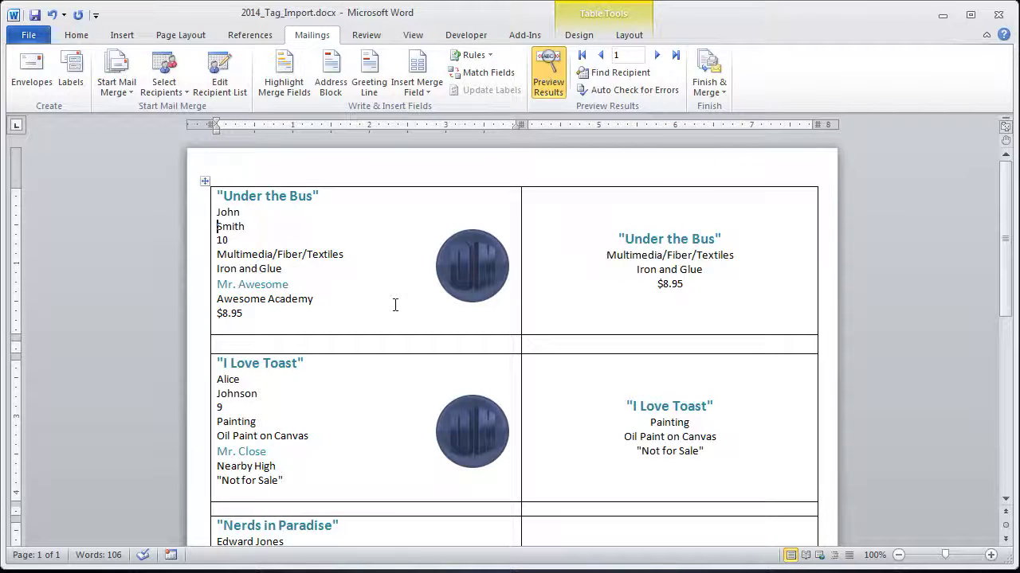
Turn off Preview Results and launch the Step by Step Mail Merge Wizard
{"action": "left_click", "coordinate": [545, 86]}
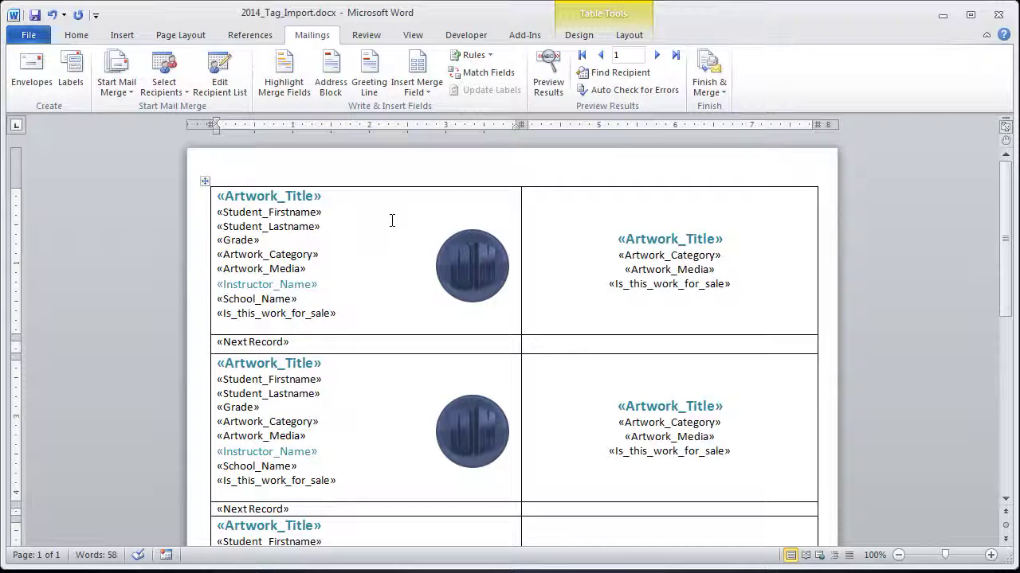
{"action": "left_click", "coordinate": [125, 100]}
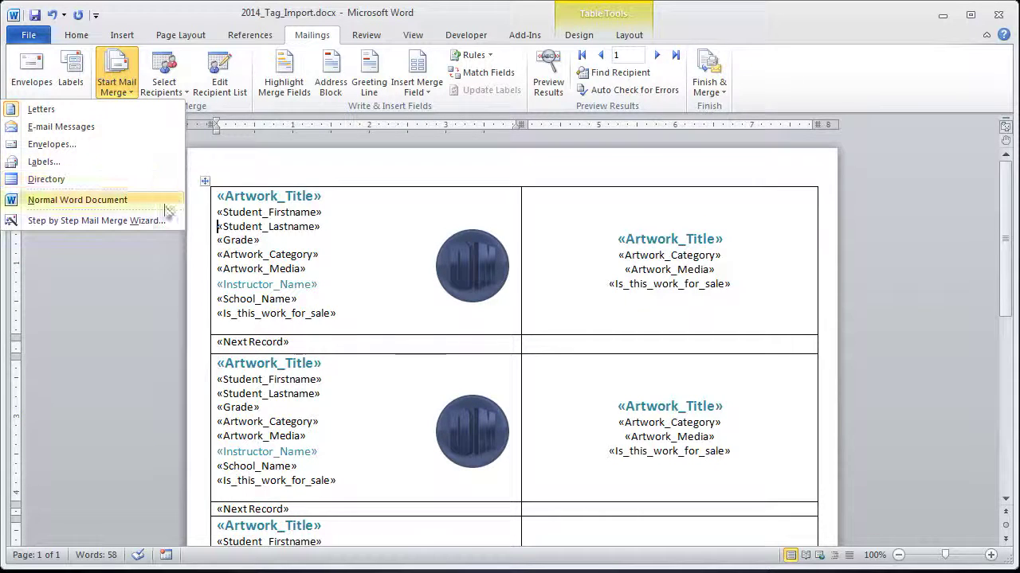
{"action": "left_click", "coordinate": [120, 221]}
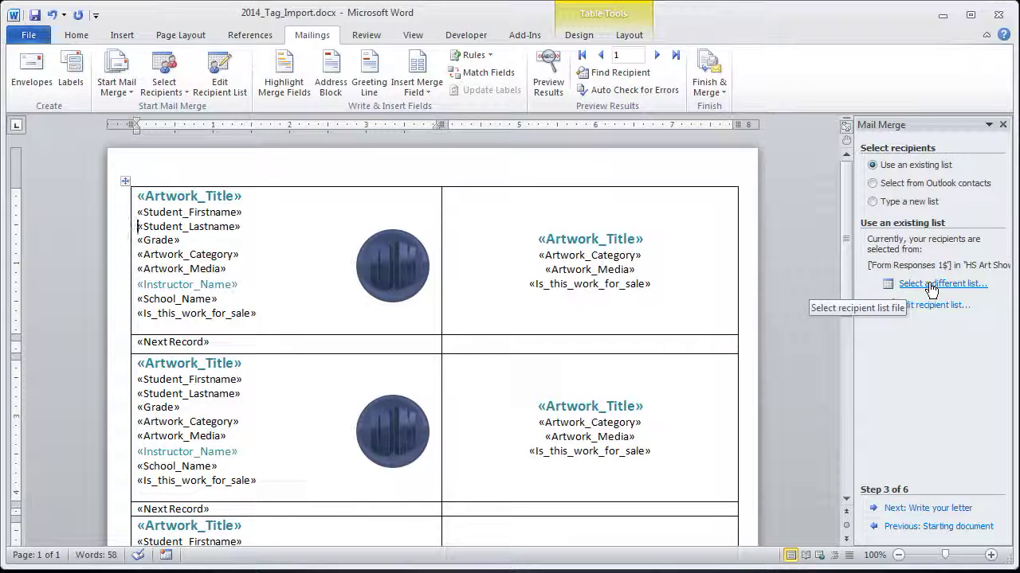
Use the Form Responses 1$ sheet of the HS Art Show responses workbook, keeping all five recipients
{"action": "left_click", "coordinate": [930, 286]}
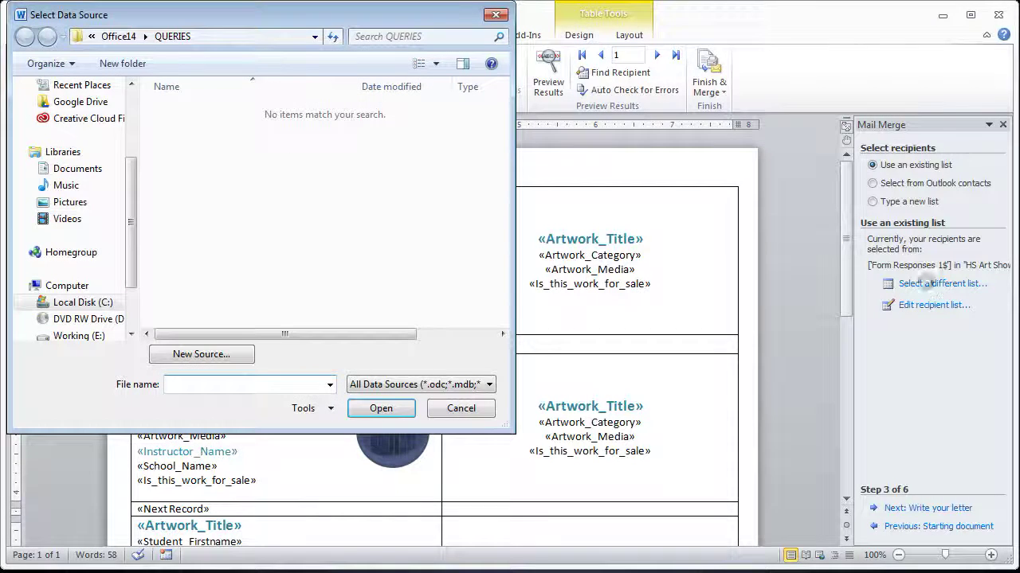
{"action": "left_click", "coordinate": [90, 169]}
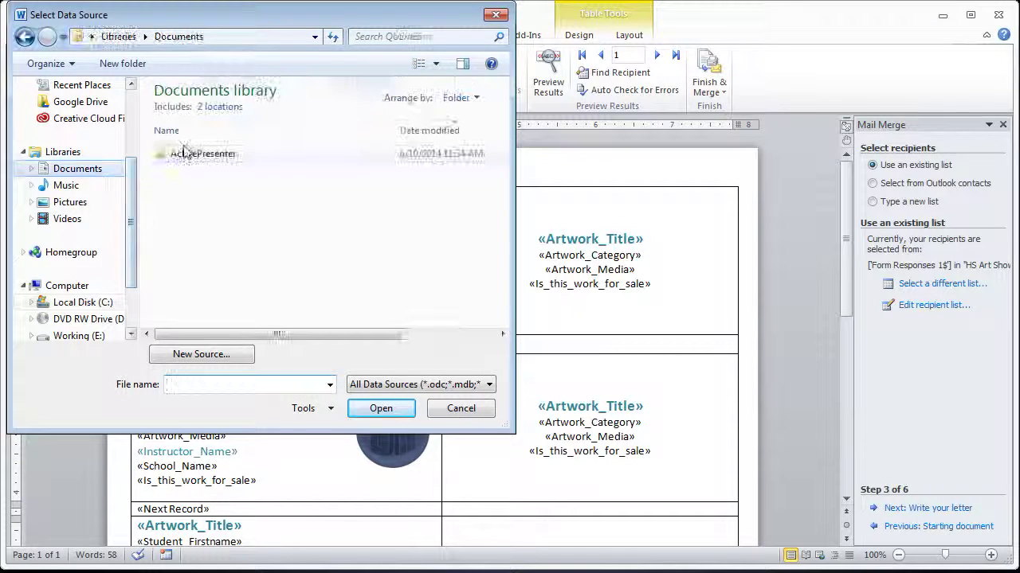
{"action": "double_click", "coordinate": [235, 158]}
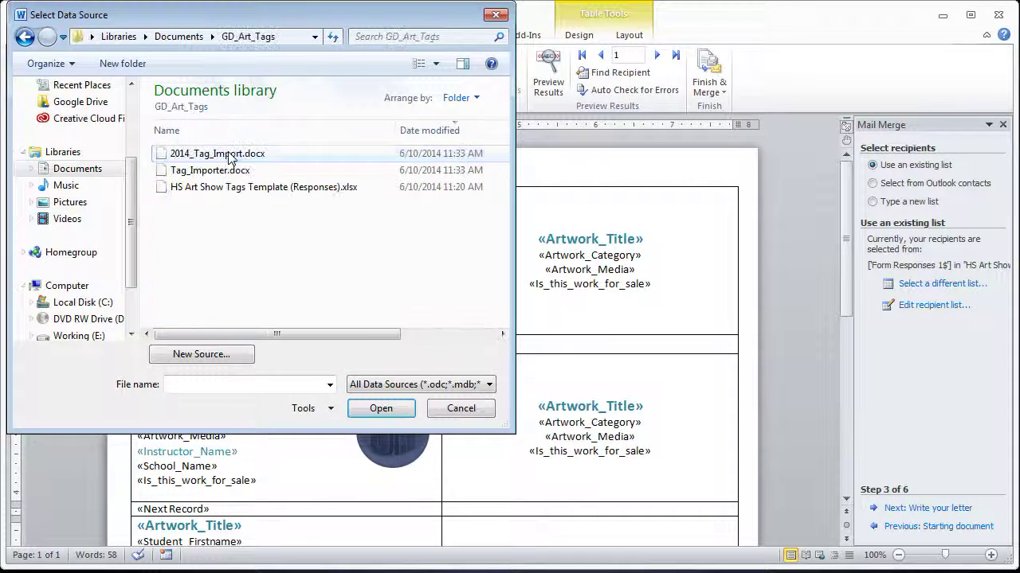
{"action": "left_click", "coordinate": [253, 189]}
{"action": "left_click", "coordinate": [368, 409]}
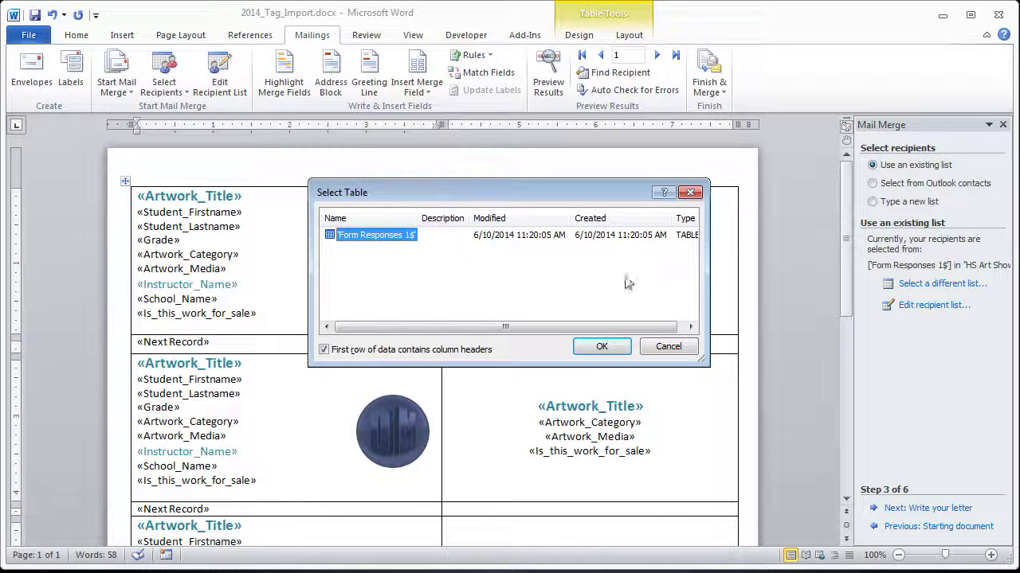
{"action": "left_click", "coordinate": [602, 347]}
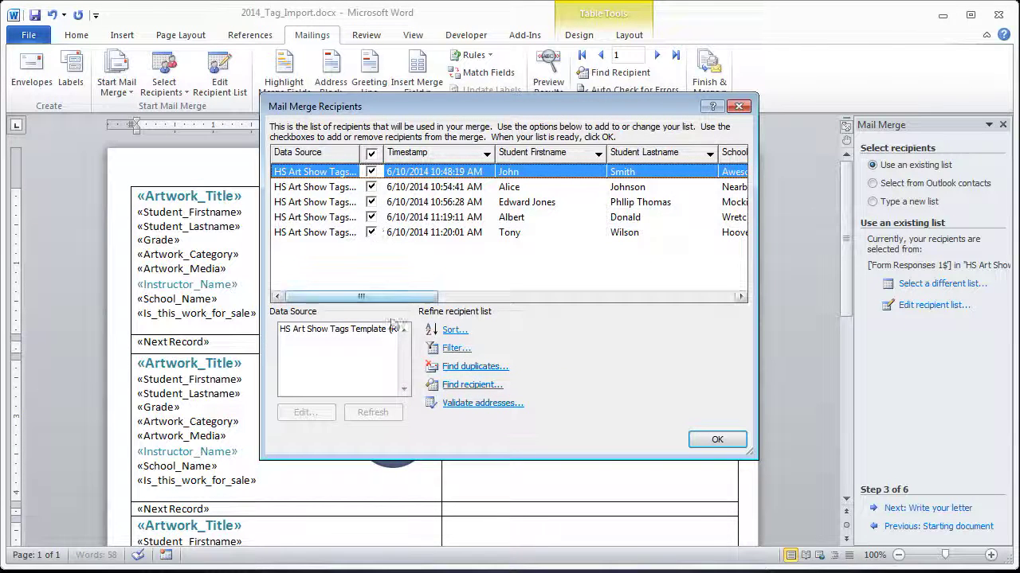
{"action": "left_click", "coordinate": [701, 442]}
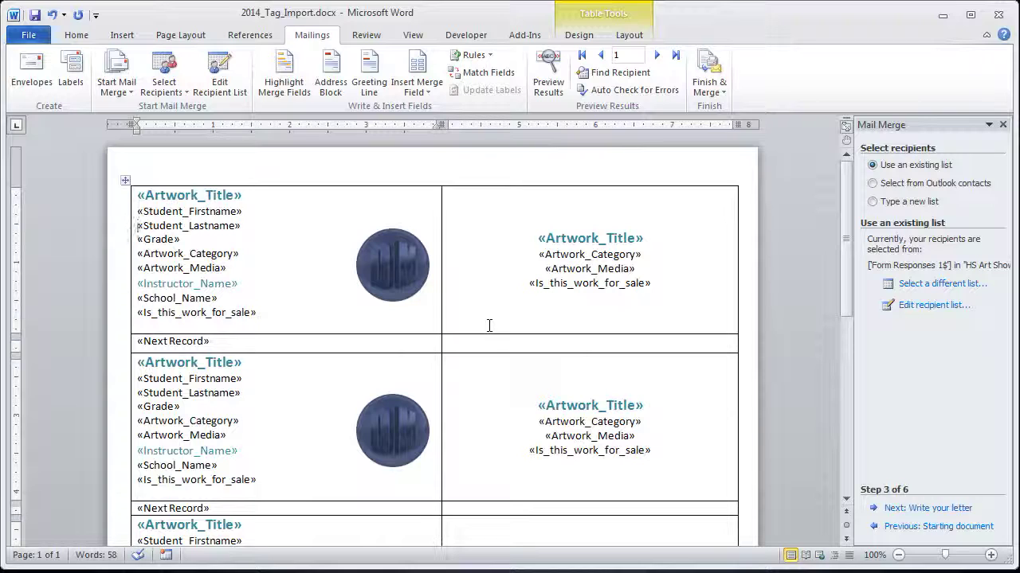
Preview results and merge all records into a new Letters1 document via Edit Individual Documents
{"action": "left_click", "coordinate": [548, 83]}
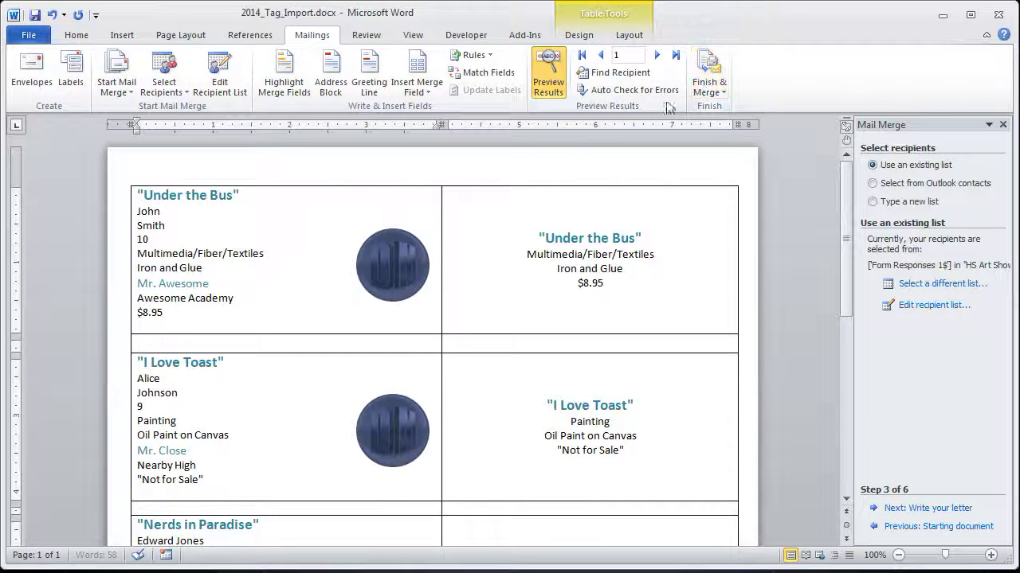
{"action": "left_click", "coordinate": [714, 93]}
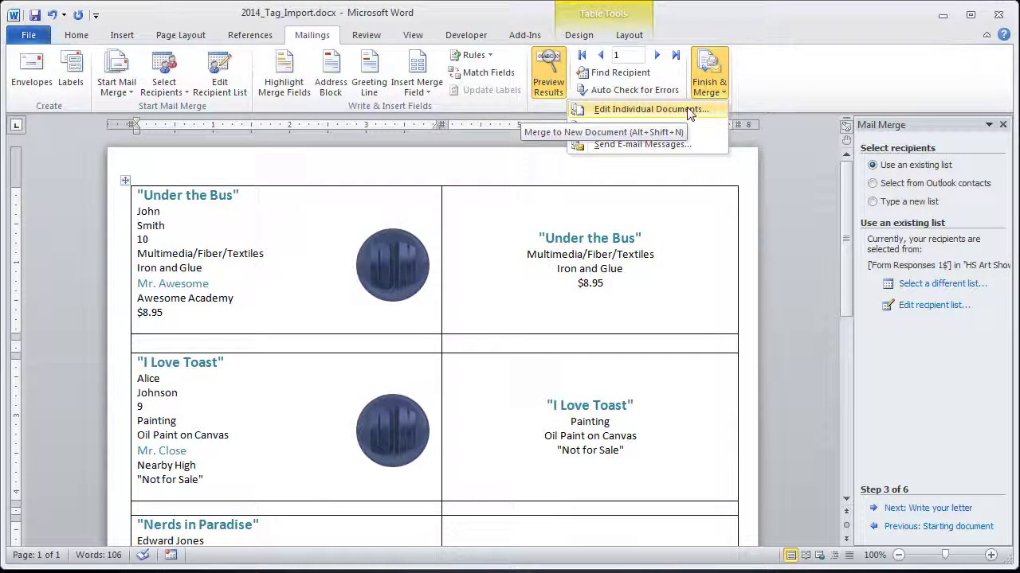
{"action": "left_click", "coordinate": [689, 111]}
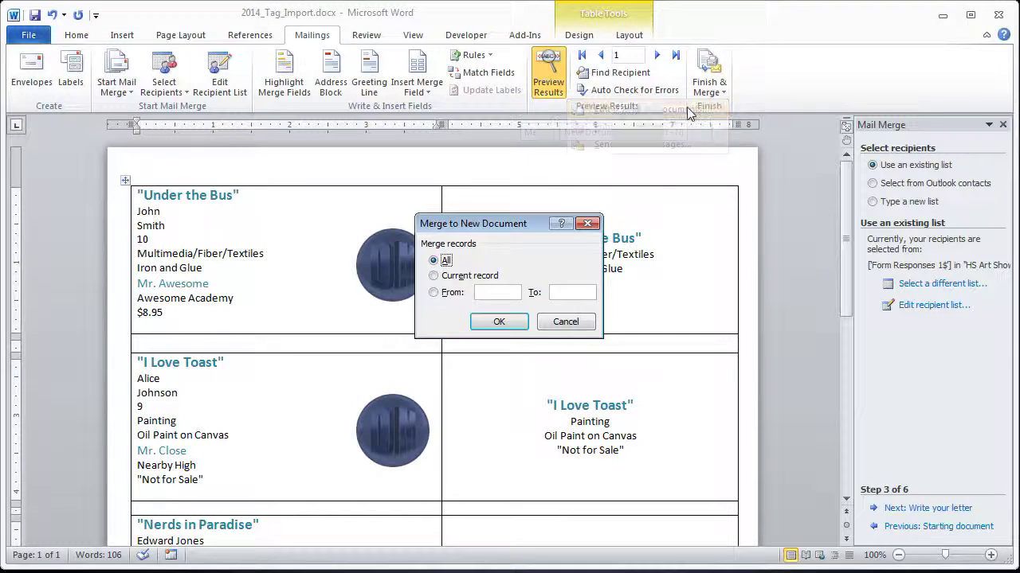
{"action": "left_click", "coordinate": [499, 321]}
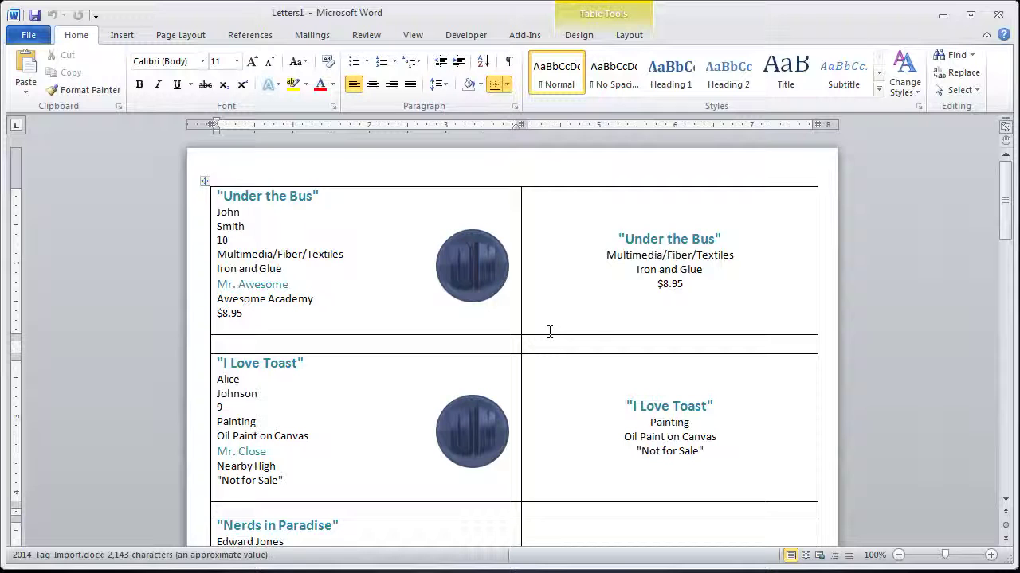
{"action": "scroll", "coordinate": [550, 331], "scroll_direction": "down", "scroll_amount": 15}
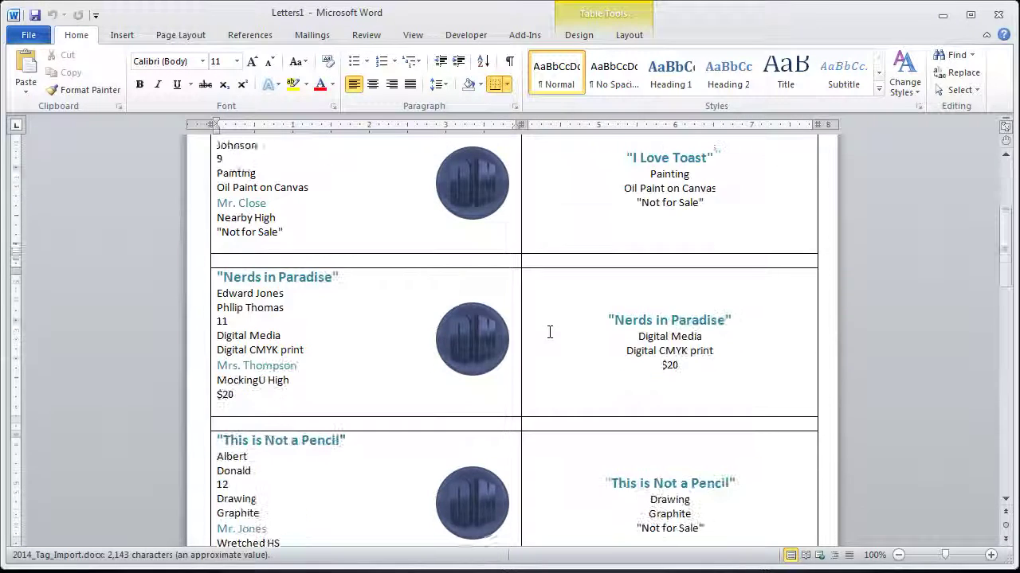
{"action": "scroll", "coordinate": [548, 326], "scroll_direction": "down", "scroll_amount": 4}
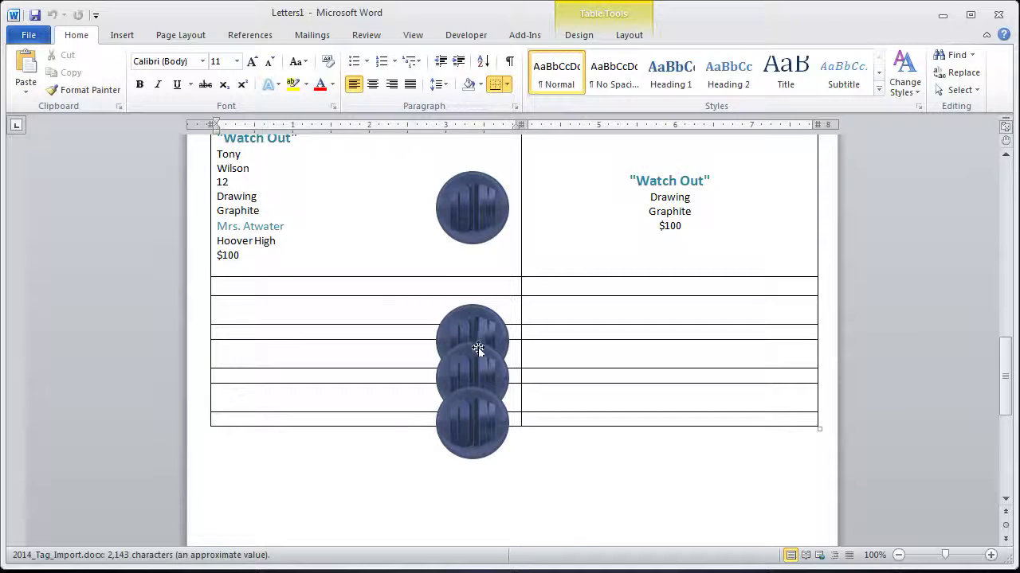
{"action": "scroll", "coordinate": [469, 284], "scroll_direction": "up", "scroll_amount": 3}
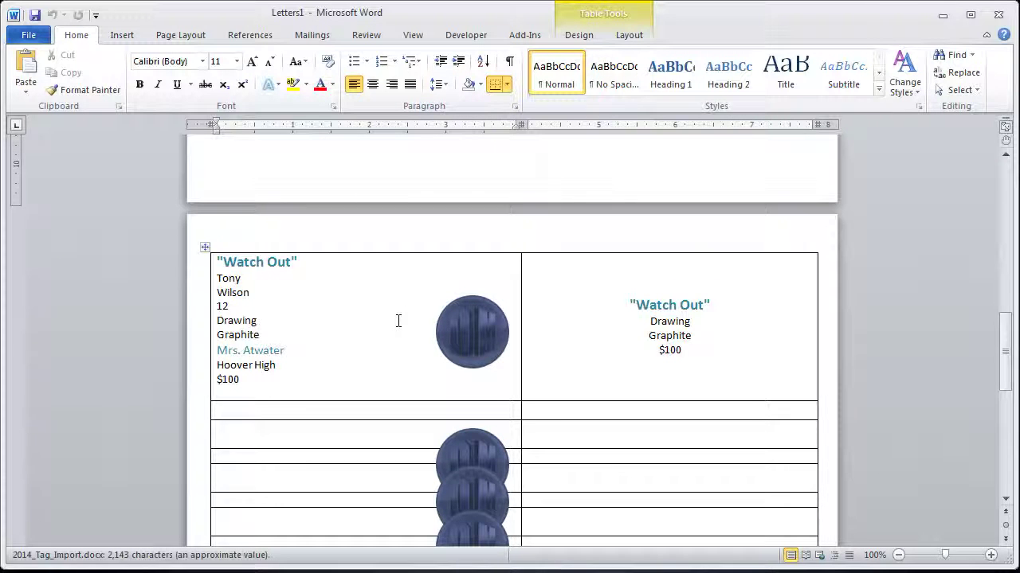
{"action": "scroll", "coordinate": [399, 321], "scroll_direction": "up", "scroll_amount": 19}
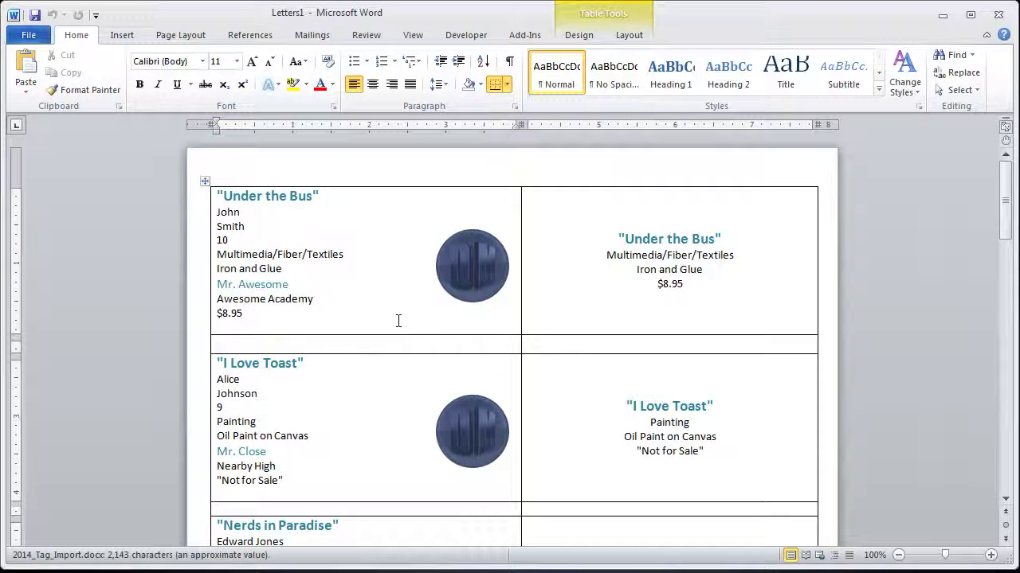